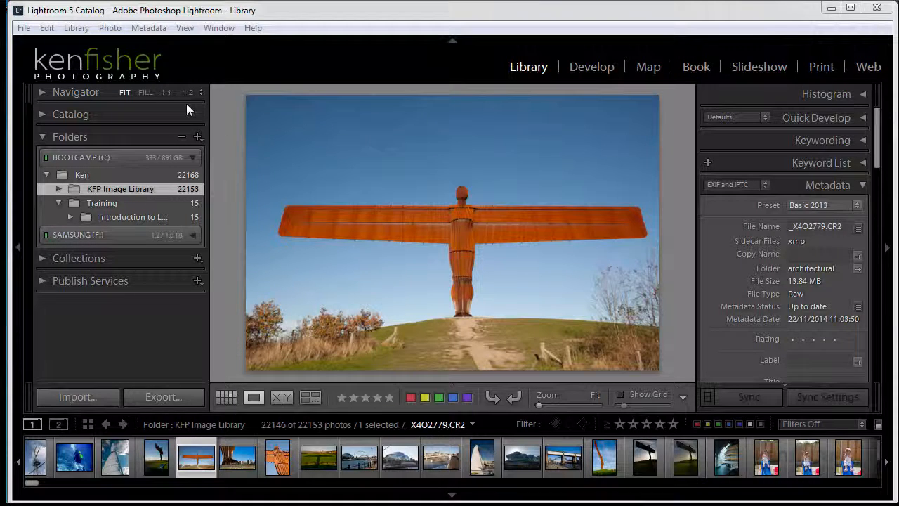
Review the External Editing preferences for Photoshop, including file format, color space, bit depth, resolution and compression
click(47, 30)
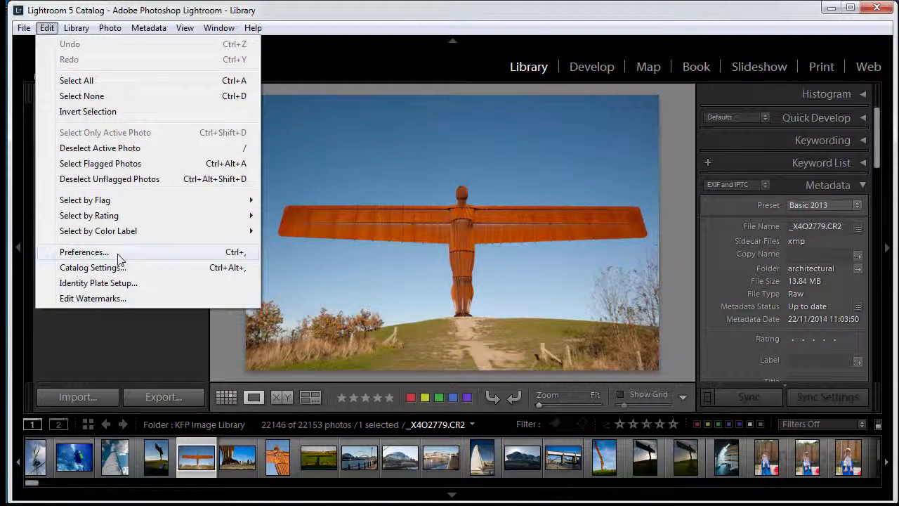
click(119, 252)
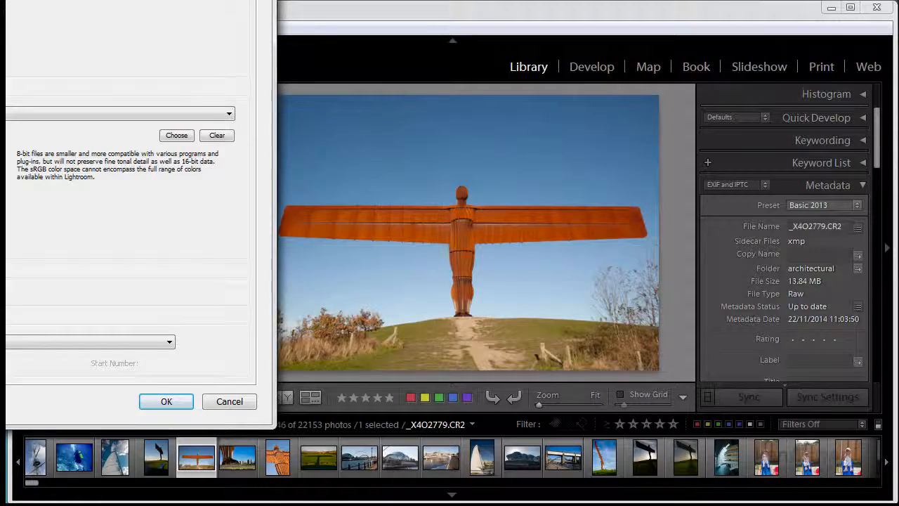
drag(62, 0, 387, 84)
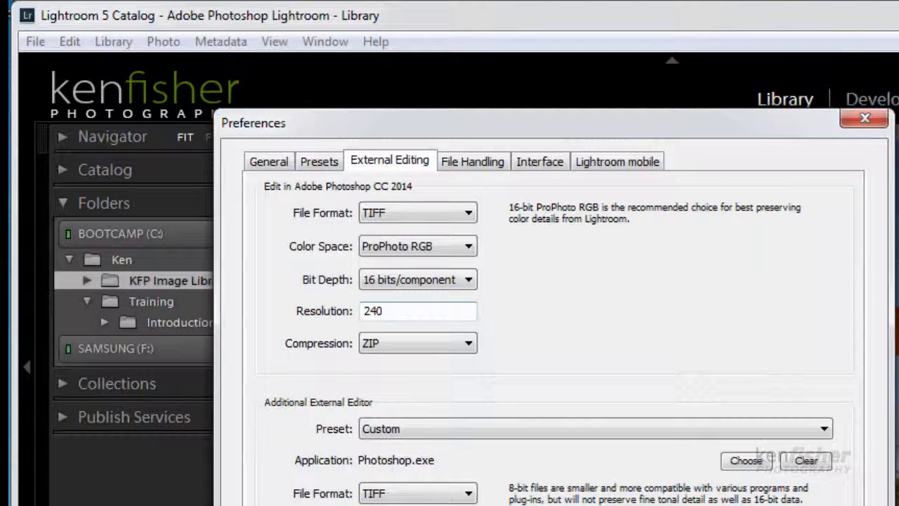
key(Escape)
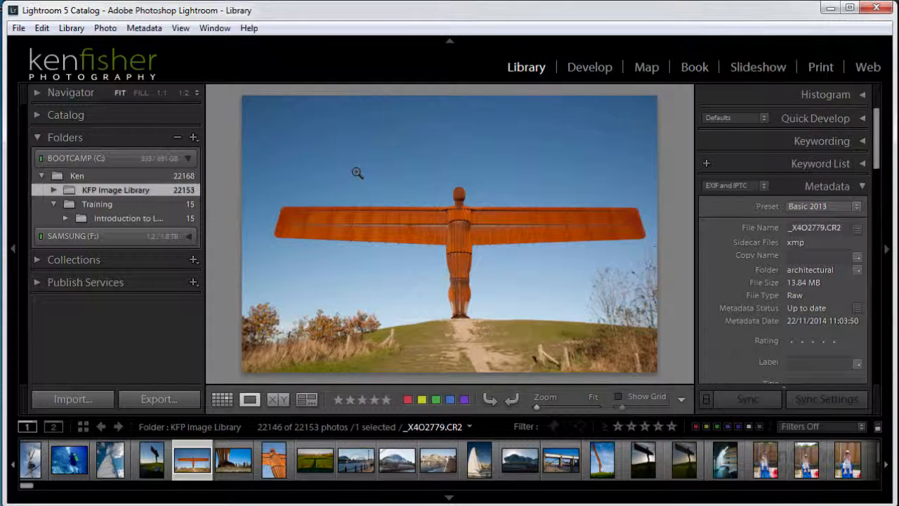
Open the selected raw photo _X4O2779.CR2 for editing in Adobe Photoshop CC 2014
click(105, 29)
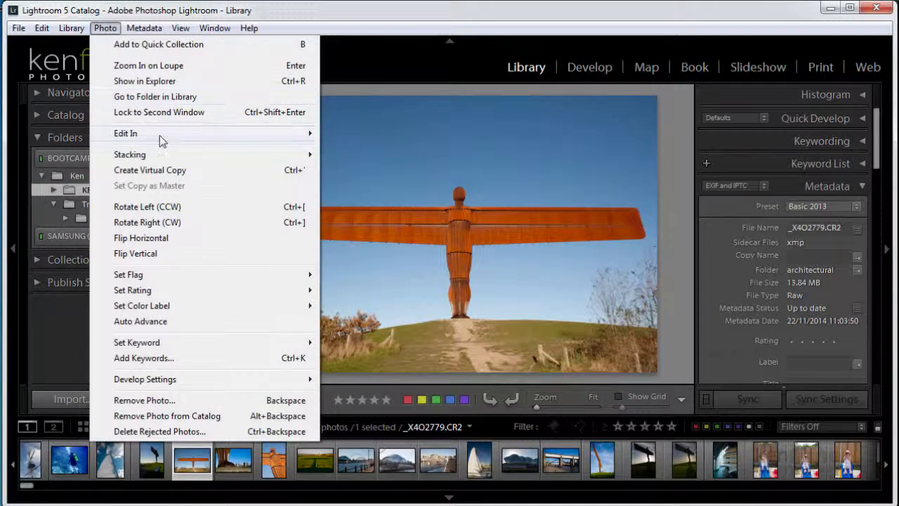
mouse_move(159, 136)
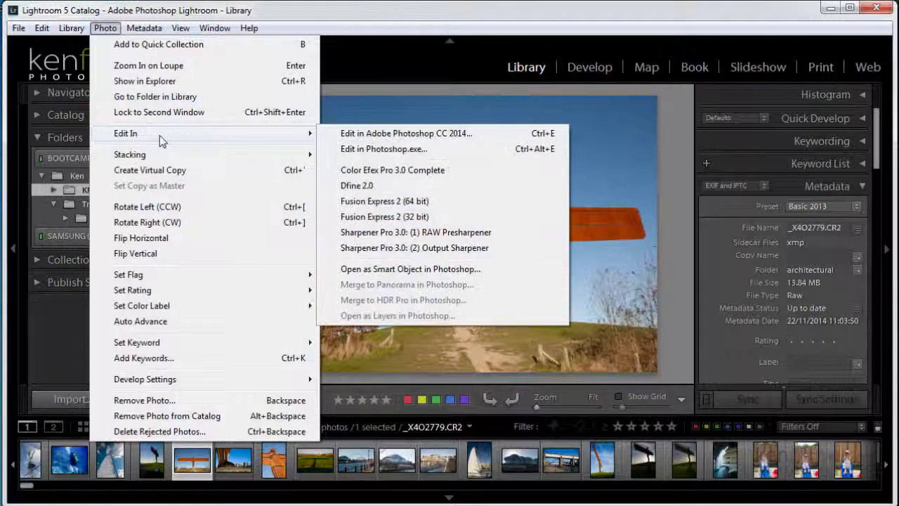
click(416, 135)
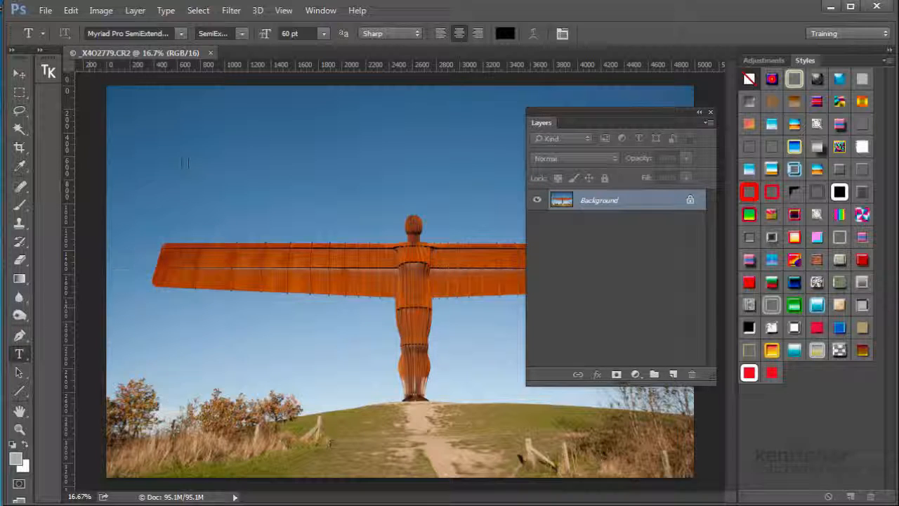
Add the text "Iron Man" at 72 pt and position it in the sky above the statue's left-hand wing
click(168, 159)
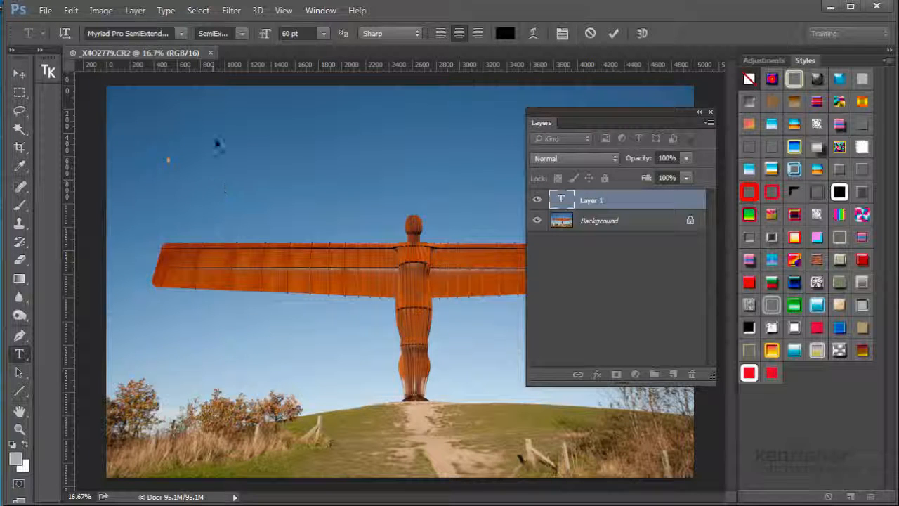
click(324, 33)
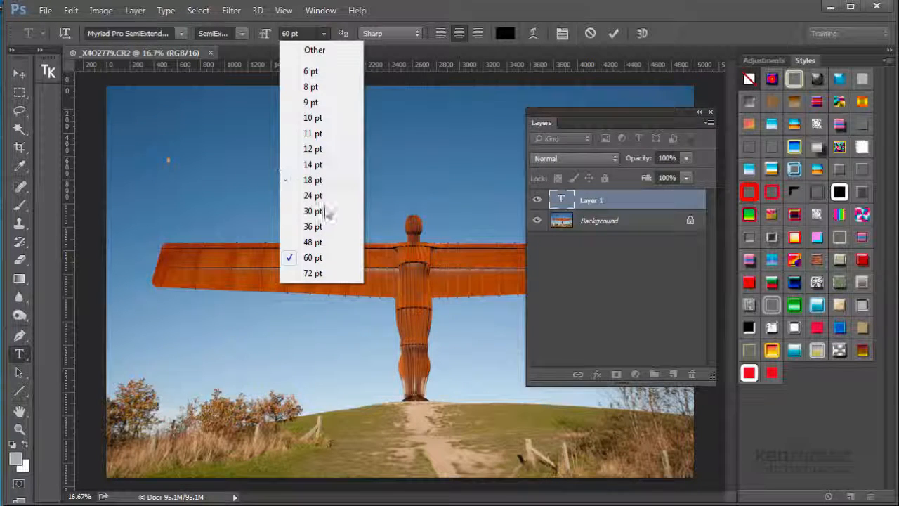
click(337, 273)
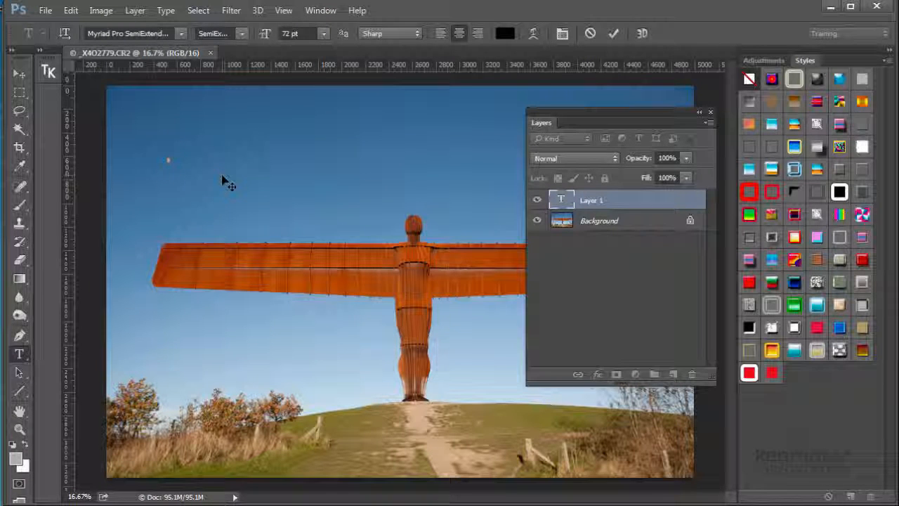
text(Iron Man)
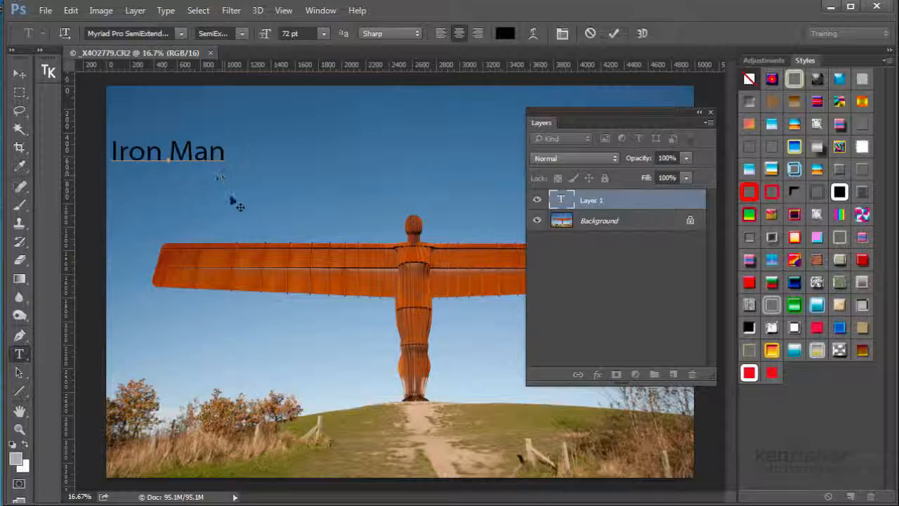
drag(229, 195, 306, 205)
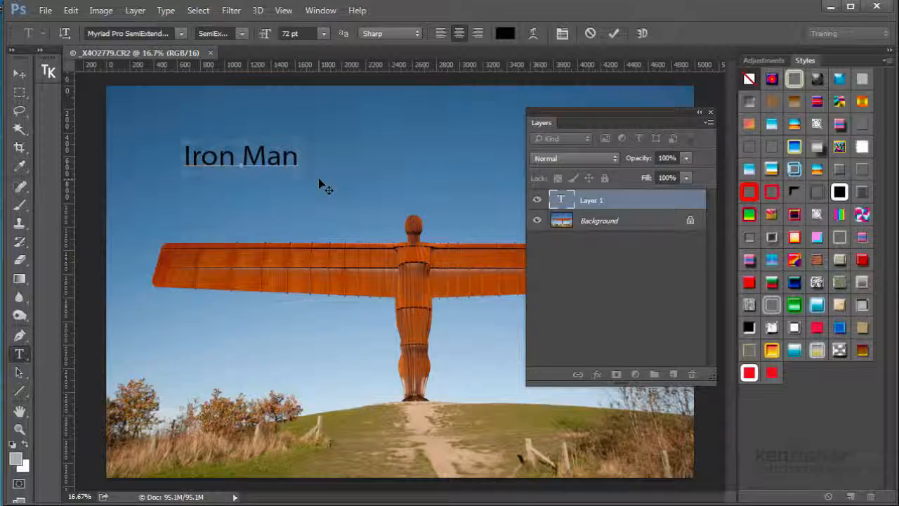
key(ctrl+Return)
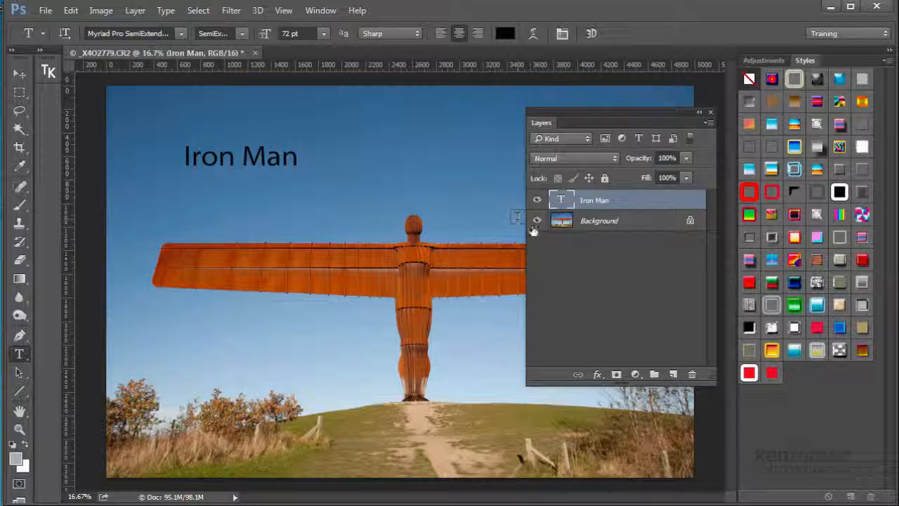
Apply Bevel & Emboss, Stroke and Drop Shadow layer styles to the Iron Man text layer
double_click(692, 204)
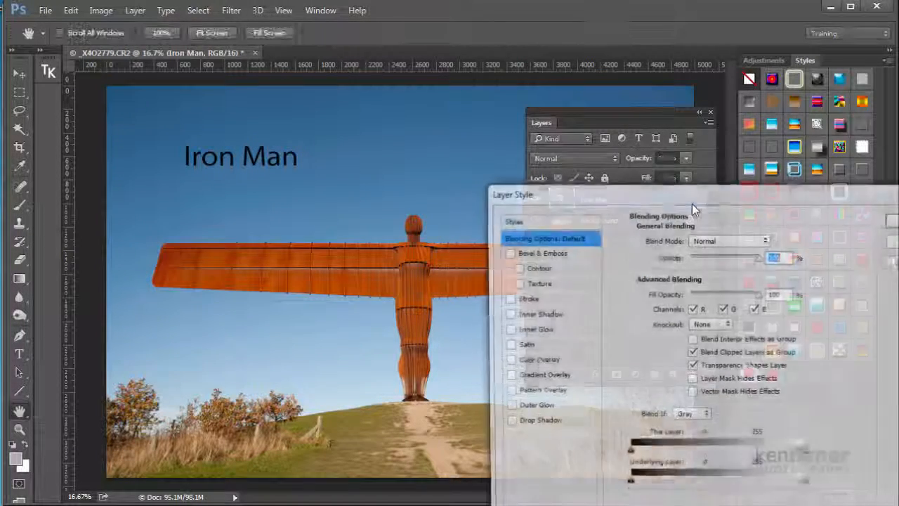
click(506, 253)
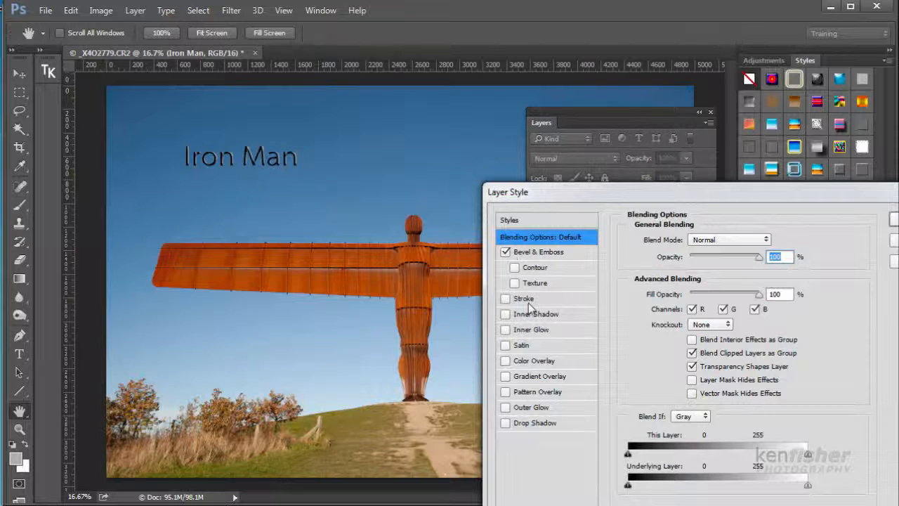
click(506, 299)
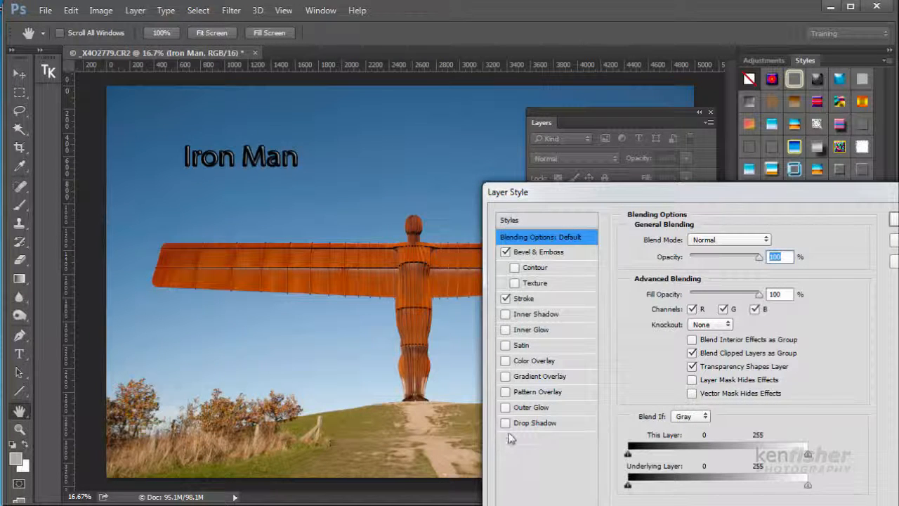
click(506, 423)
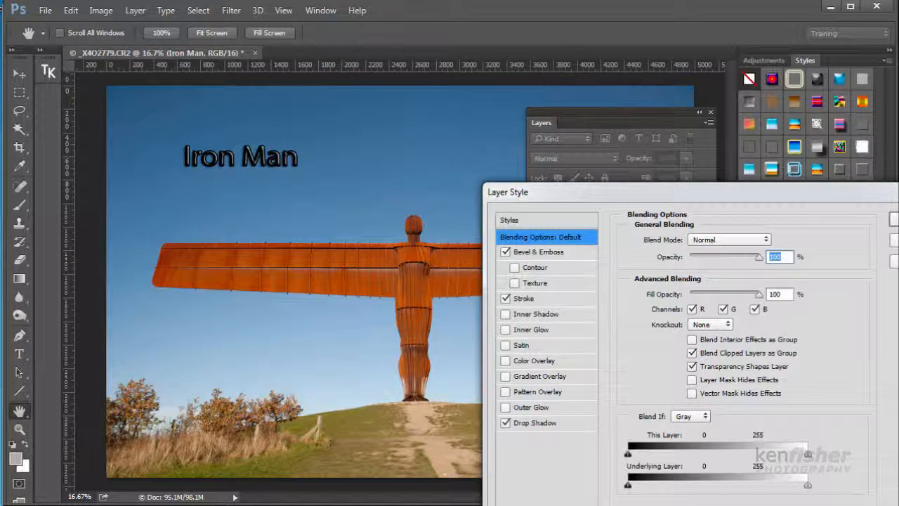
click(893, 219)
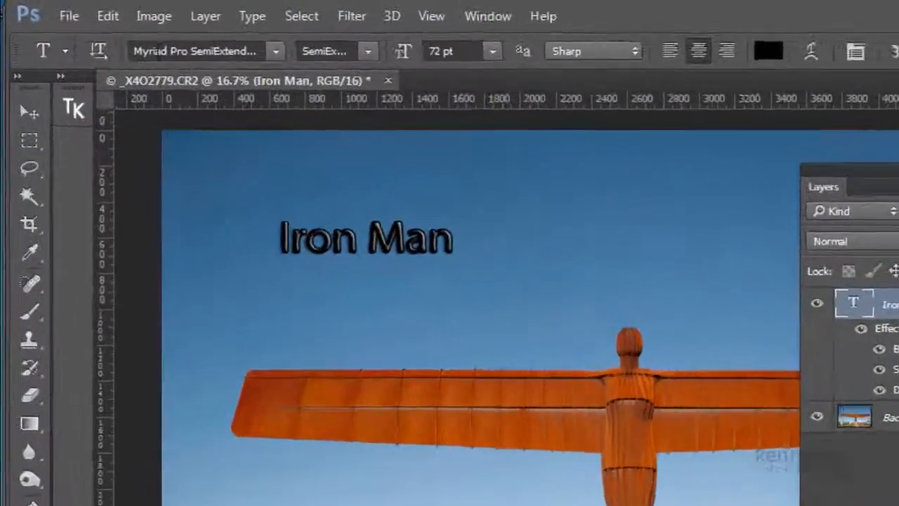
Save the edited photo and close its document to go back to Lightroom
click(68, 18)
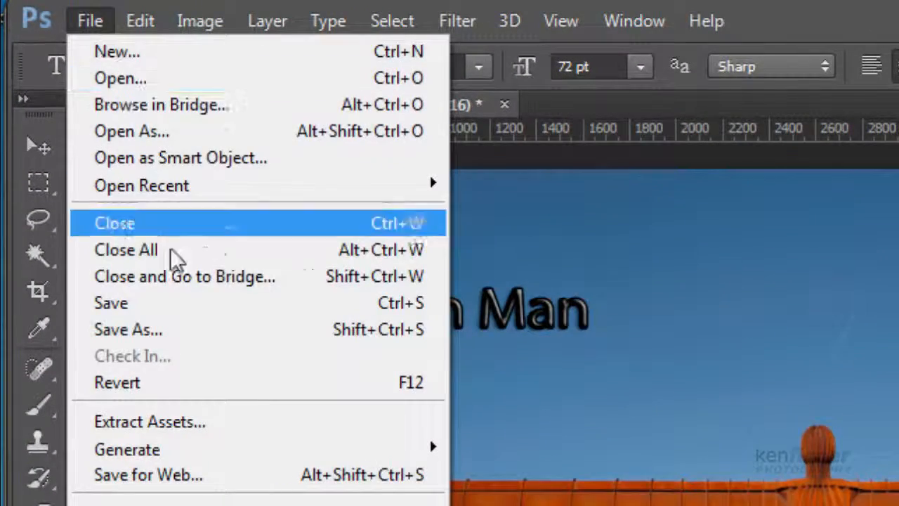
click(163, 302)
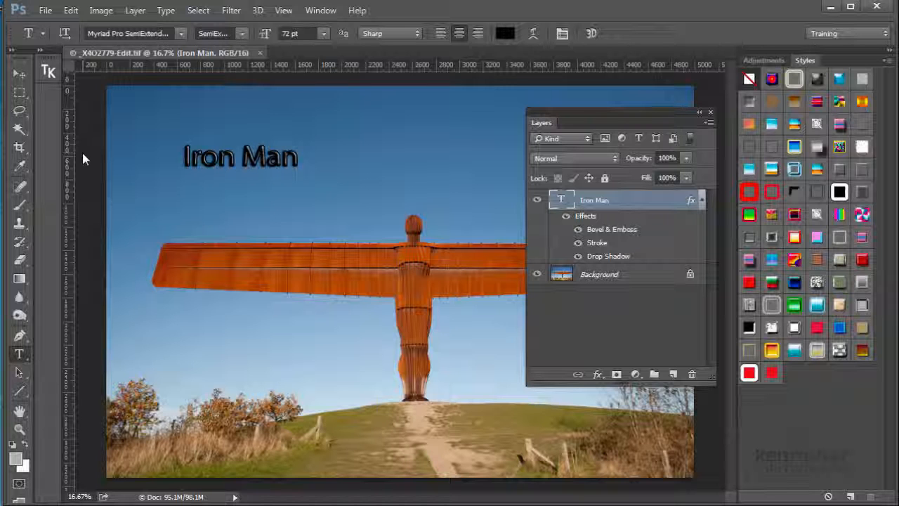
click(259, 53)
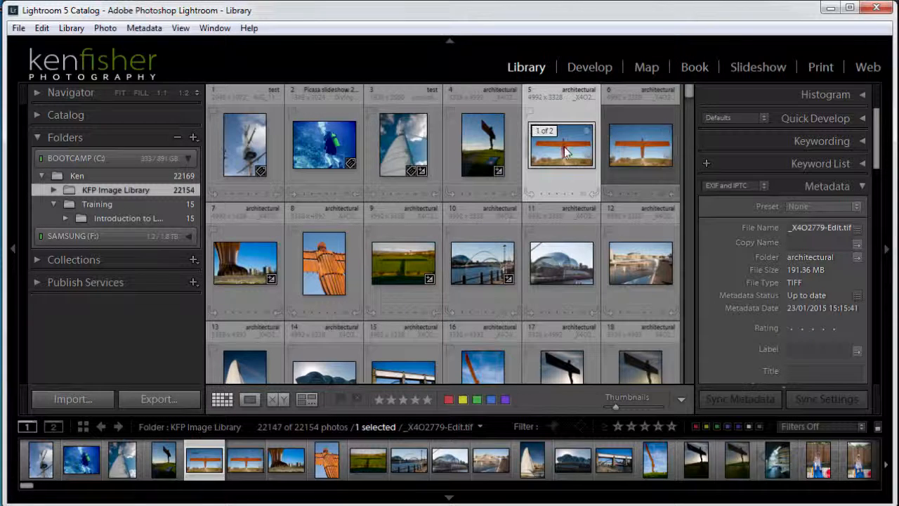
Compare the edited TIFF with the original raw photo in the library, collapsing and expanding their stack
click(643, 155)
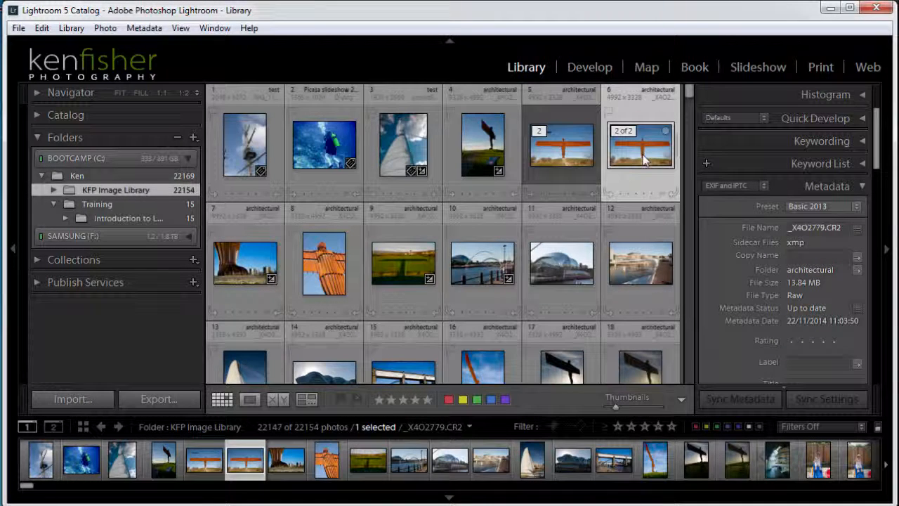
click(550, 153)
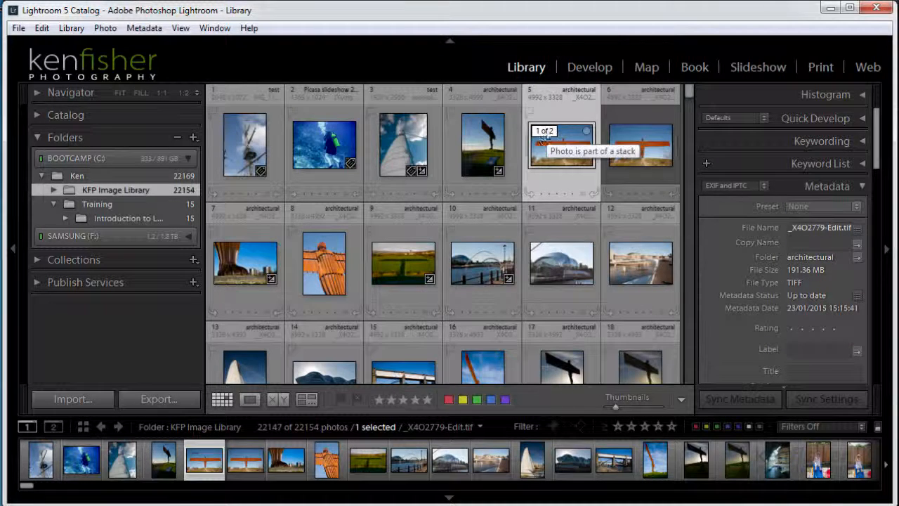
double_click(564, 142)
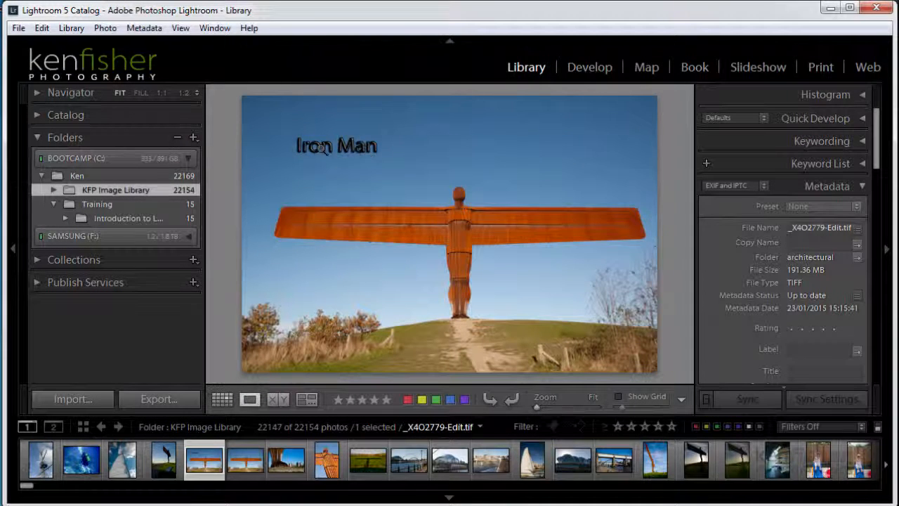
double_click(446, 244)
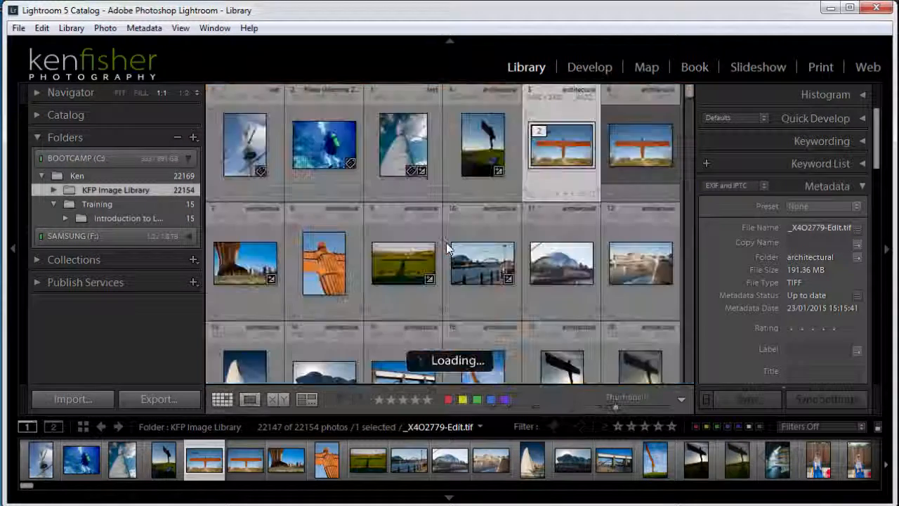
click(641, 151)
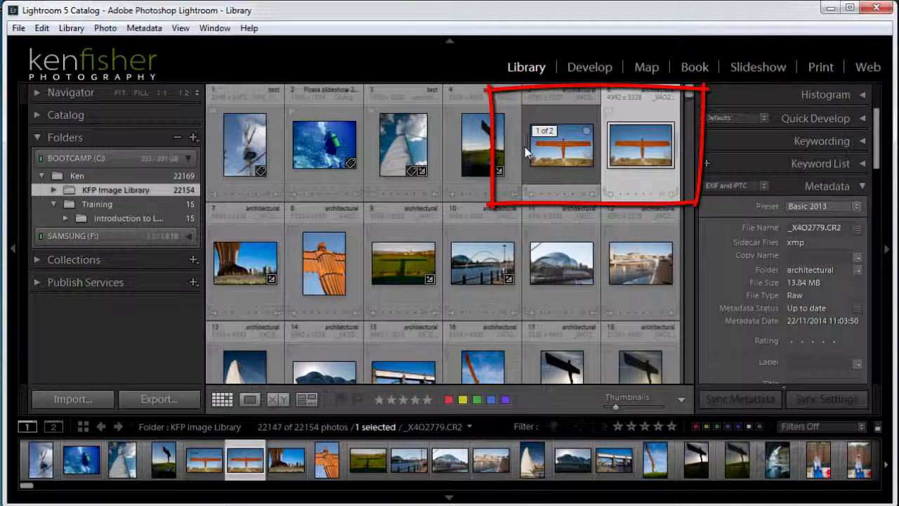
click(526, 148)
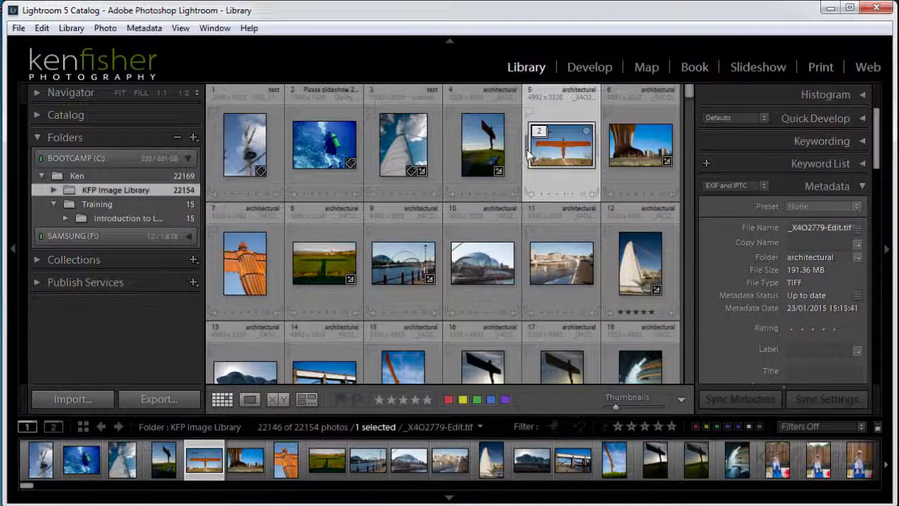
click(530, 156)
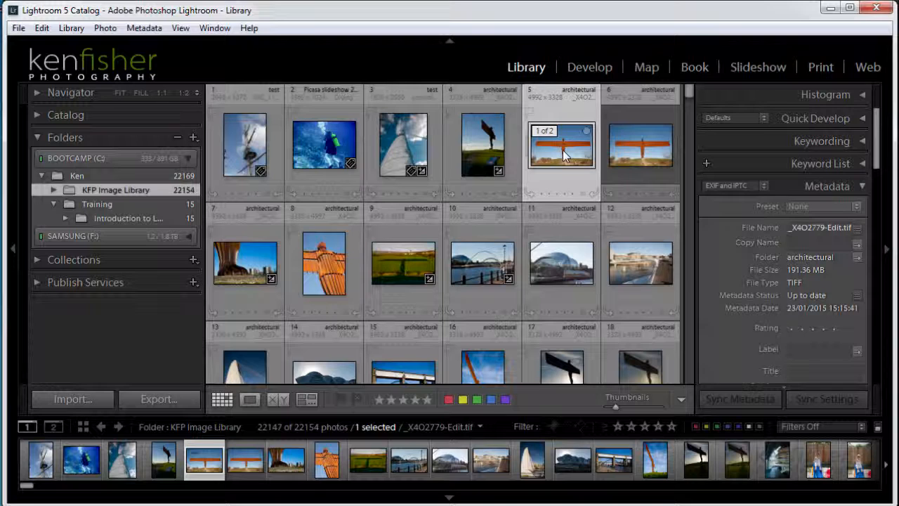
Reopen _X4O2779-Edit.tif in Adobe Photoshop CC 2014 using the Edit Original option
double_click(563, 149)
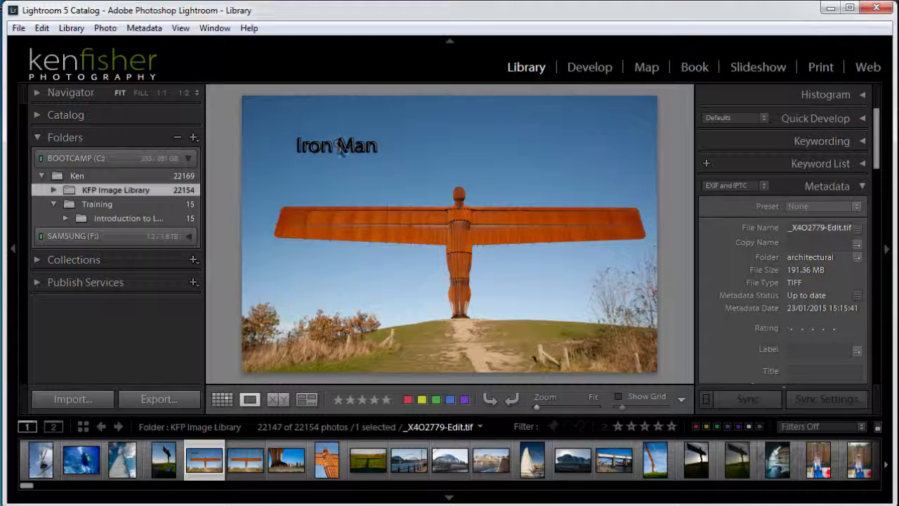
click(105, 28)
mouse_move(192, 133)
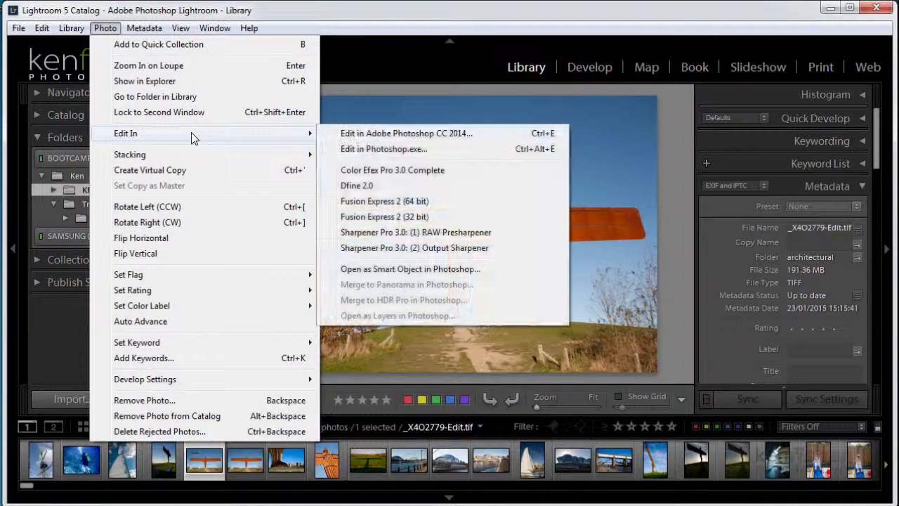
click(400, 133)
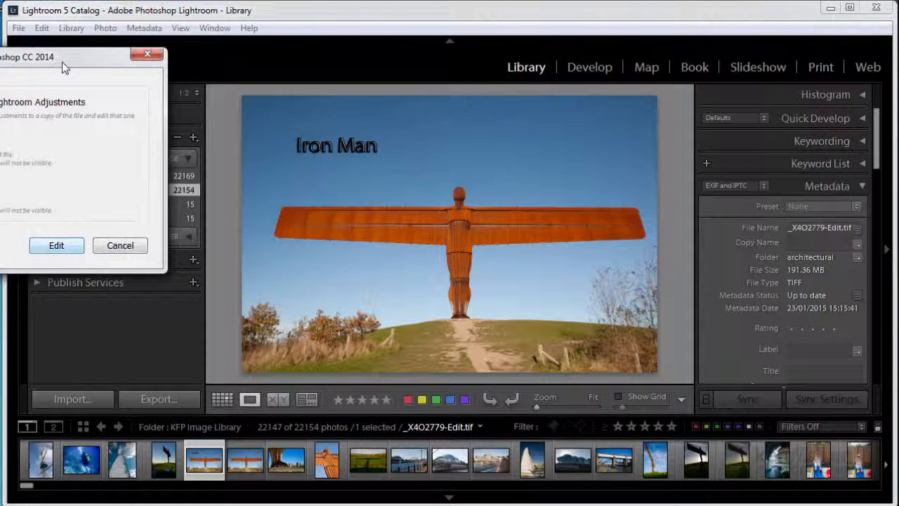
drag(61, 62, 264, 81)
click(120, 208)
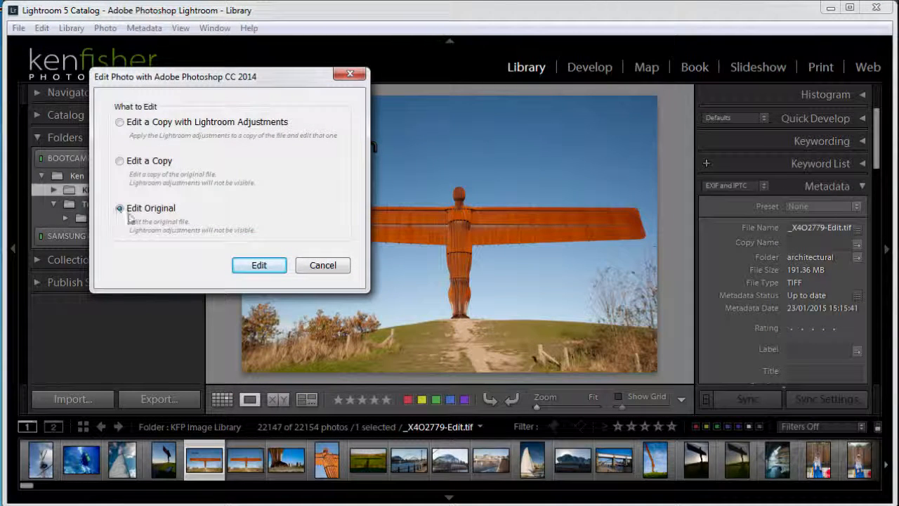
click(259, 267)
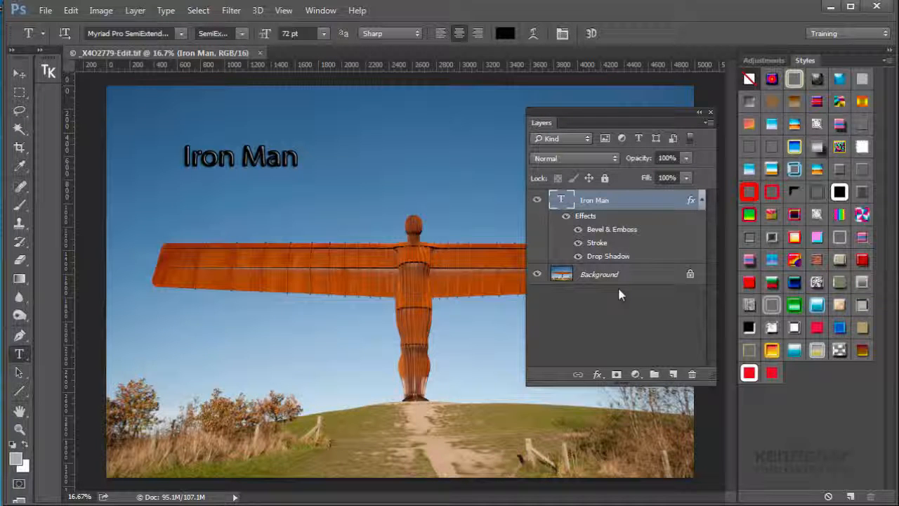
Replace the wording of the Iron Man text layer with "Red Devil", keeping its layer styles
click(296, 157)
key(BackSpace)
key(BackSpace)
key(BackSpace)
key(BackSpace)
key(BackSpace)
key(BackSpace)
key(BackSpace)
key(BackSpace)
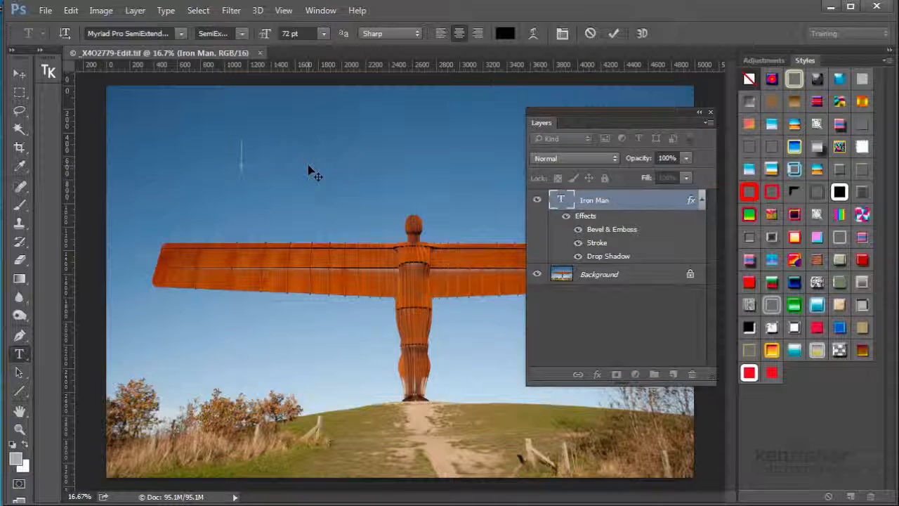
text(Red De)
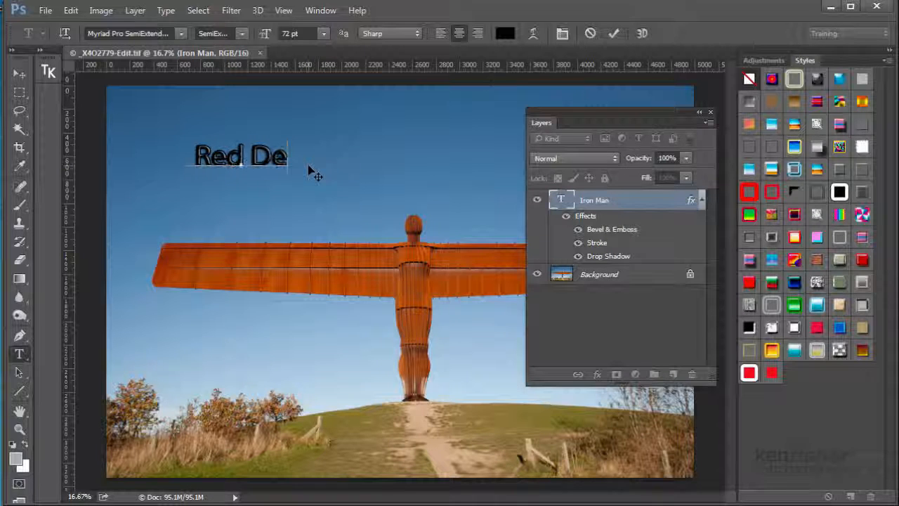
text(vil)
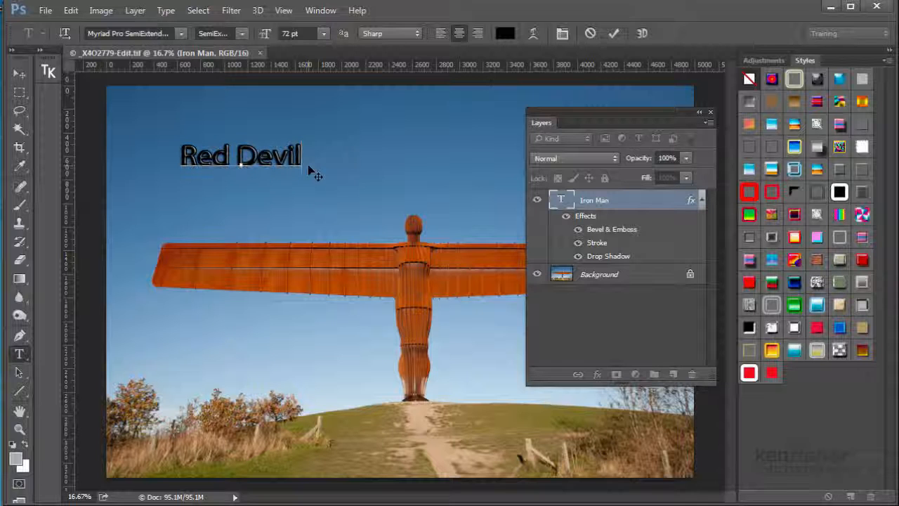
key(ctrl+Return)
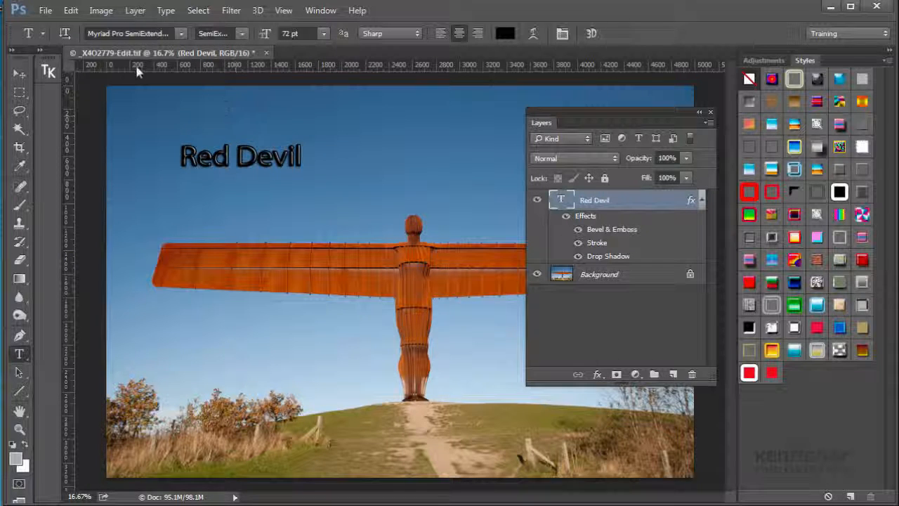
Save the edited TIFF, close its document and switch back to Lightroom
click(45, 10)
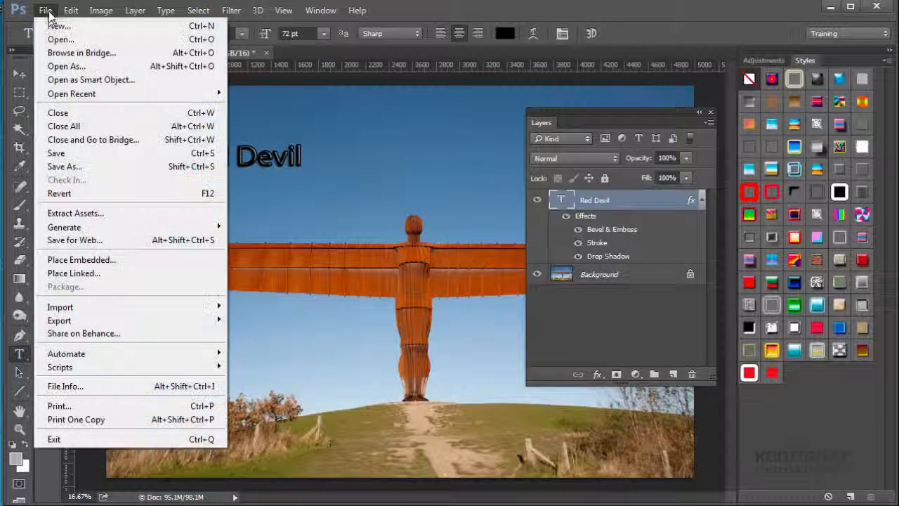
click(88, 153)
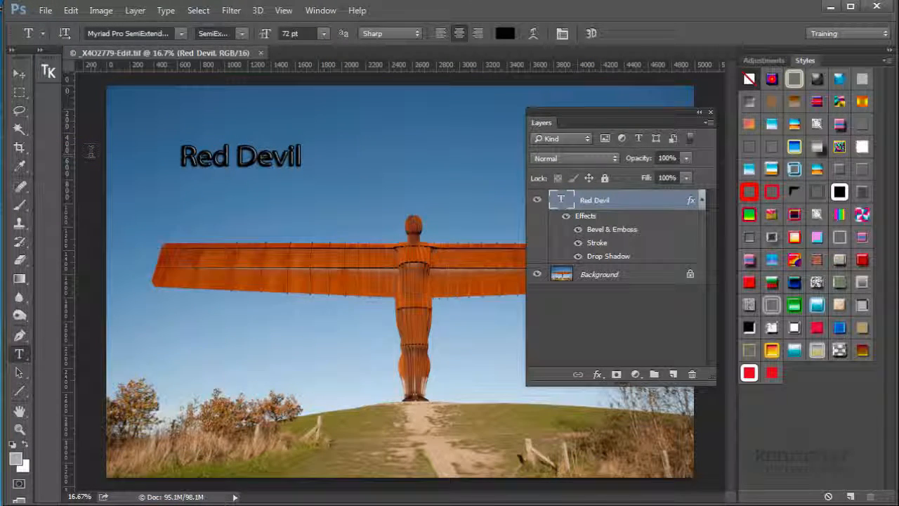
click(261, 54)
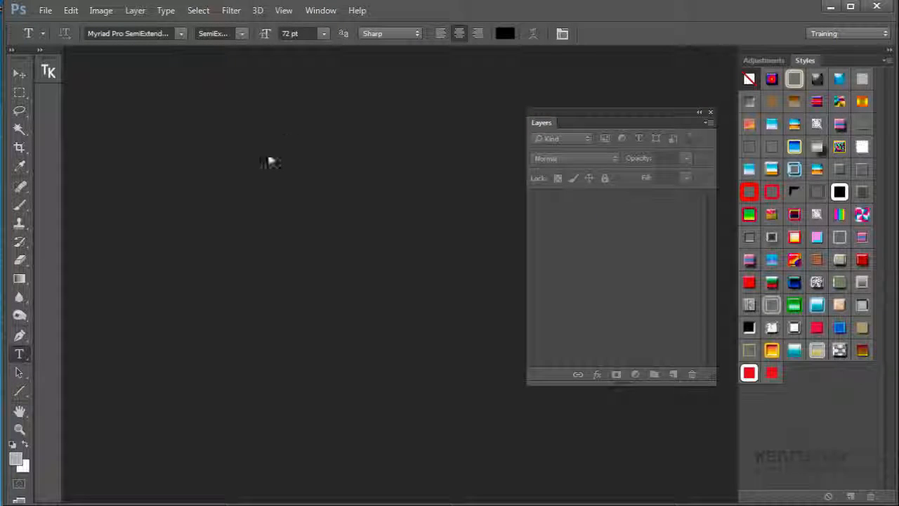
key(alt+Tab)
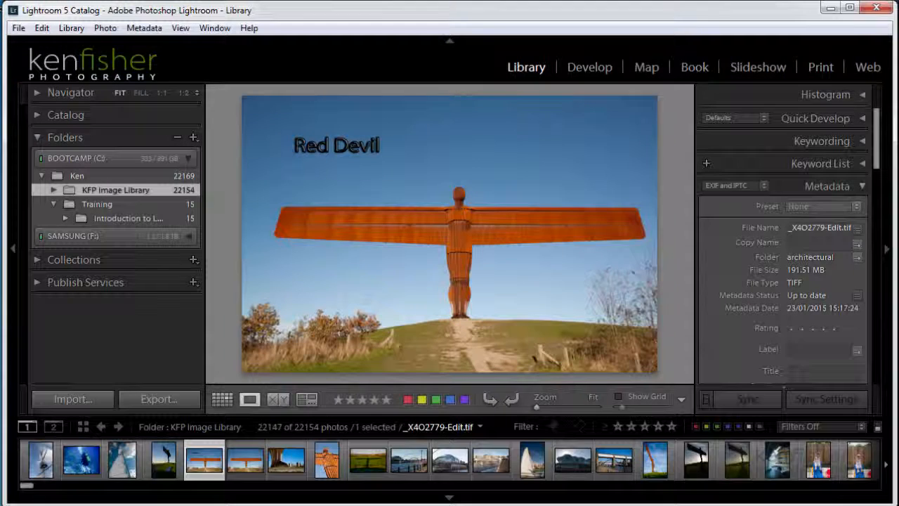